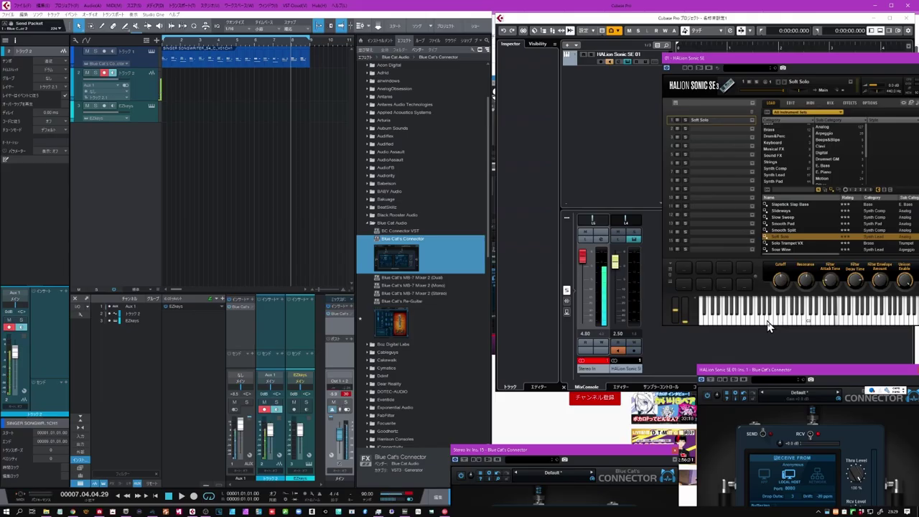
# - Expand the HALion Sonic SE 01 track's audio inserts in Cubase and inspect its Blue Cat's Connector receiver window
pyautogui.click(867, 322)
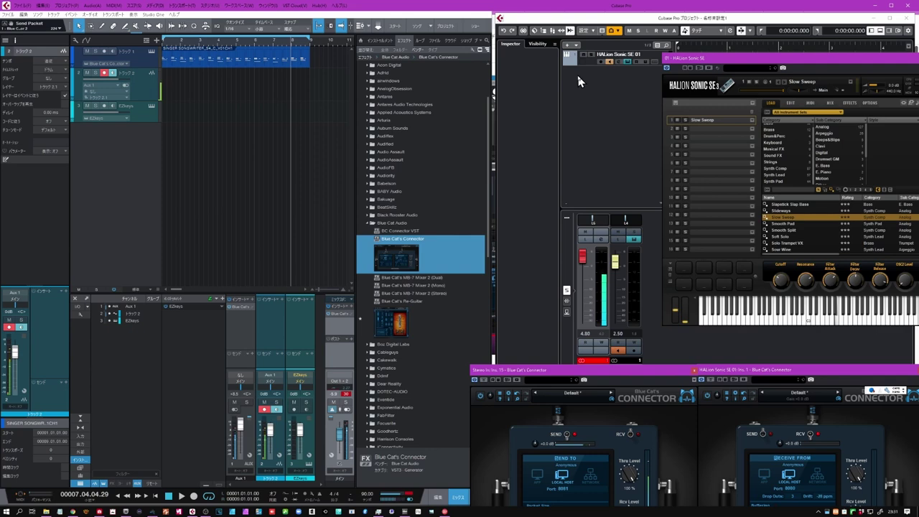
pyautogui.click(594, 65)
pyautogui.click(504, 182)
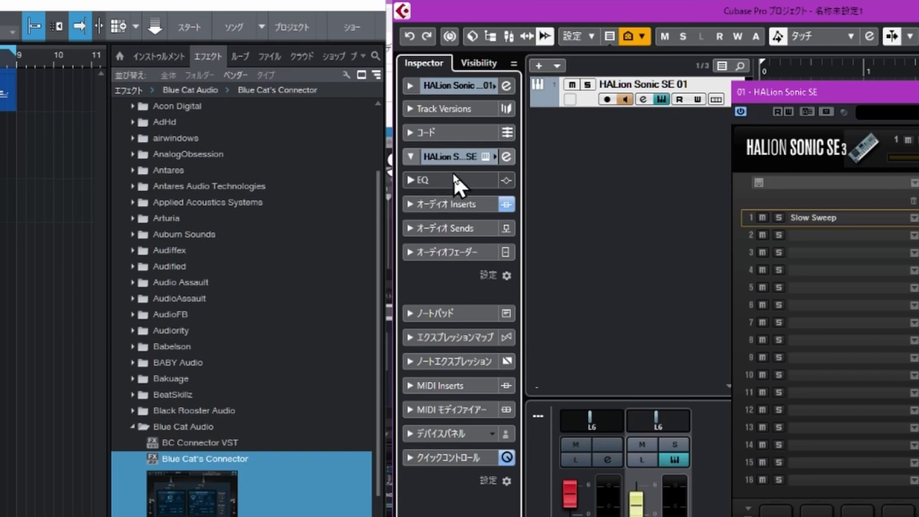
pyautogui.click(483, 203)
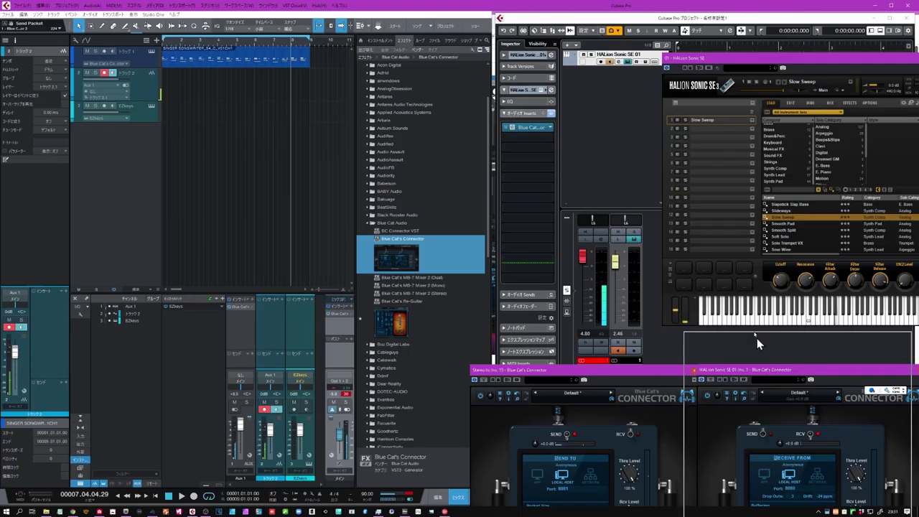
pyautogui.moveTo(769, 376); pyautogui.dragTo(637, 124)
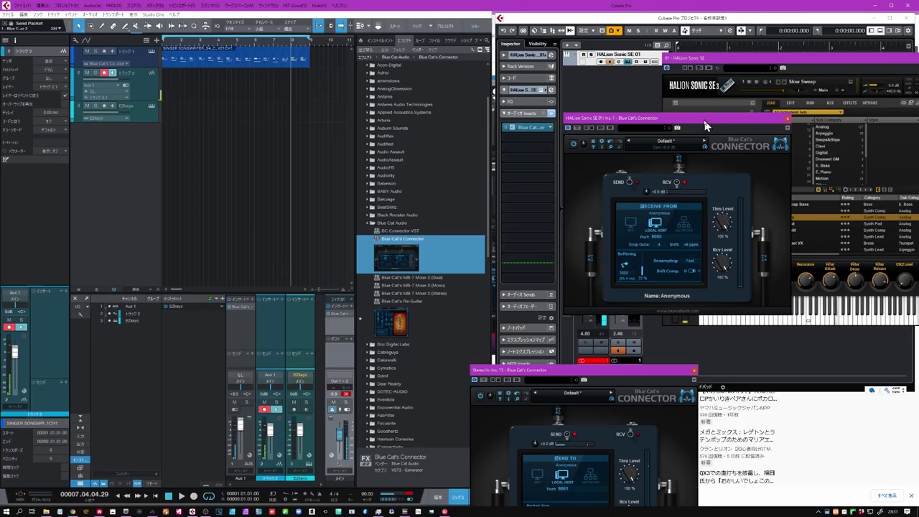
pyautogui.moveTo(705, 126); pyautogui.dragTo(824, 318)
# - Open Aux 1's Blue Cat's Connector in Studio One and place Cubase's Stereo In Connector window beside it to compare their ports
pyautogui.click(205, 128)
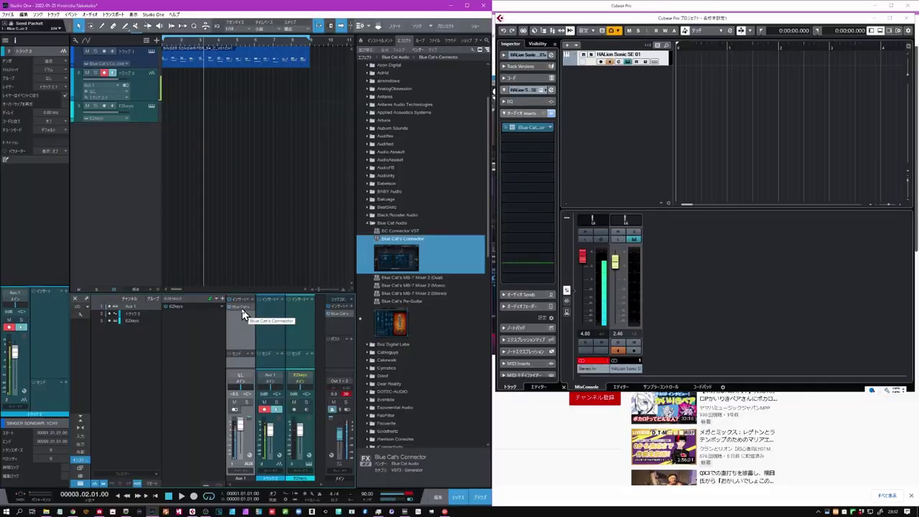
pyautogui.click(242, 314)
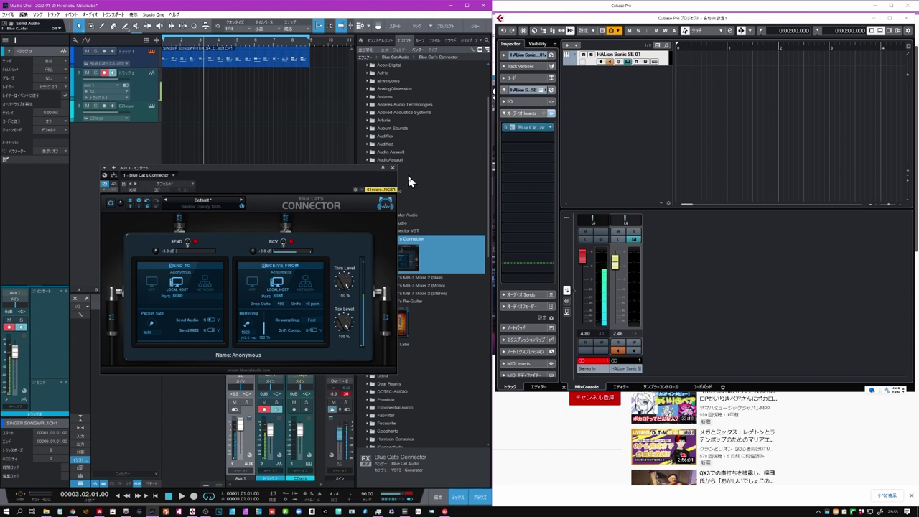
pyautogui.click(575, 180)
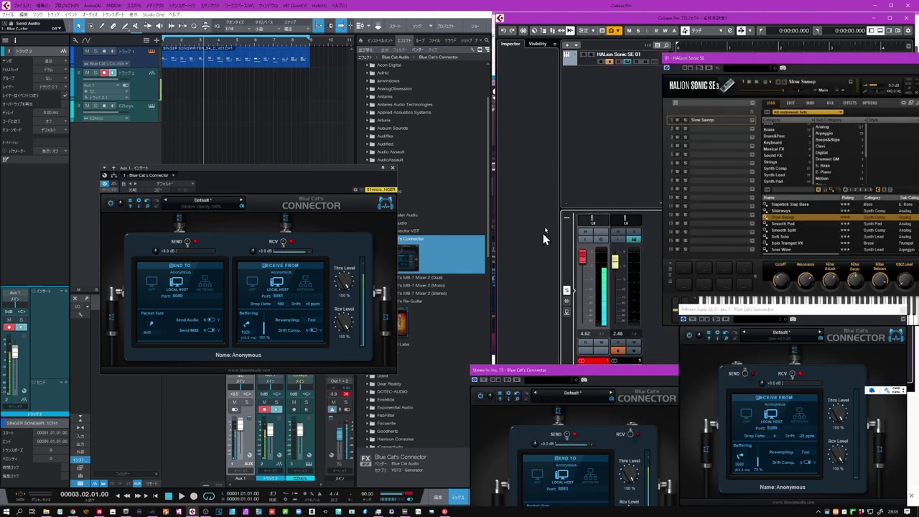
pyautogui.click(585, 373)
pyautogui.moveTo(585, 373); pyautogui.dragTo(576, 126)
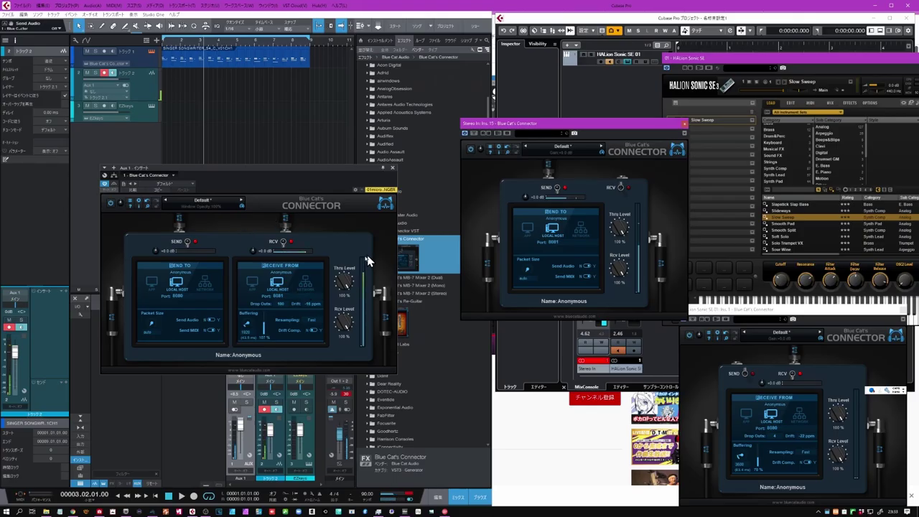
pyautogui.click(234, 277)
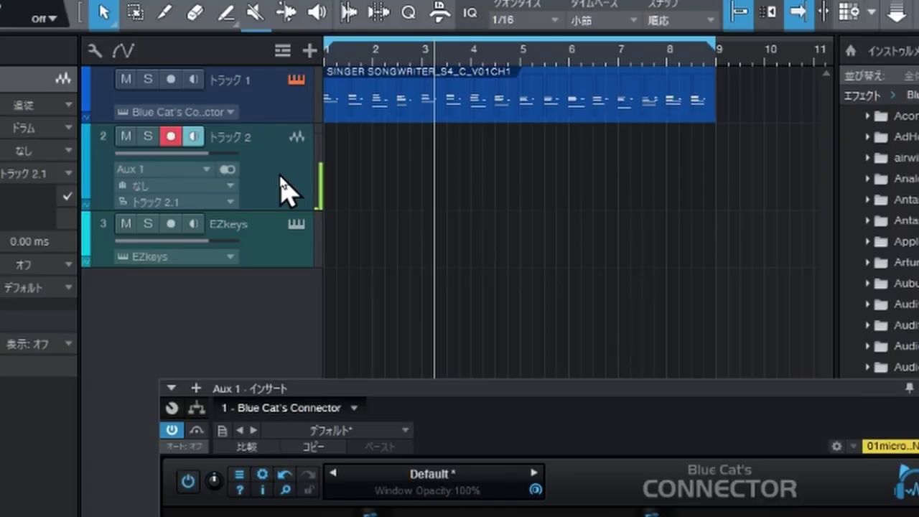
# - Open Track 2's channel window in Studio One and play the song from the start to check the incoming audio
pyautogui.click(281, 176)
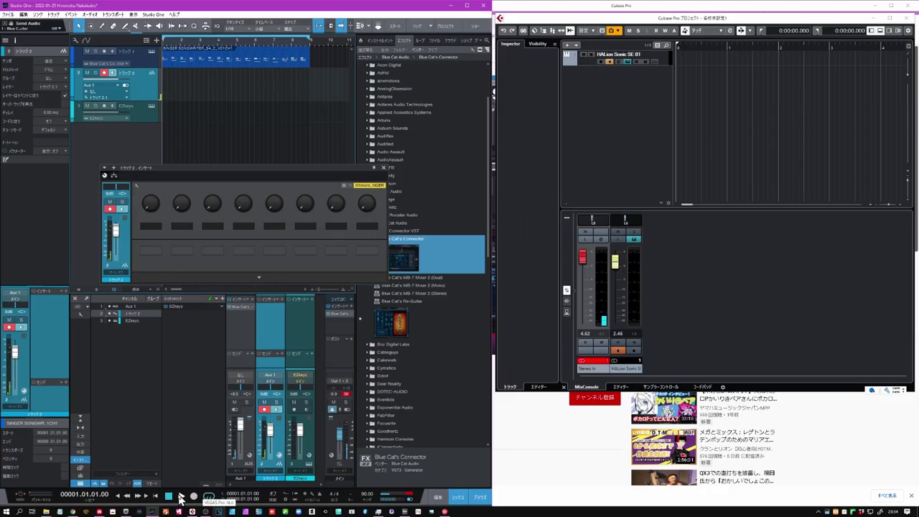
pyautogui.click(181, 496)
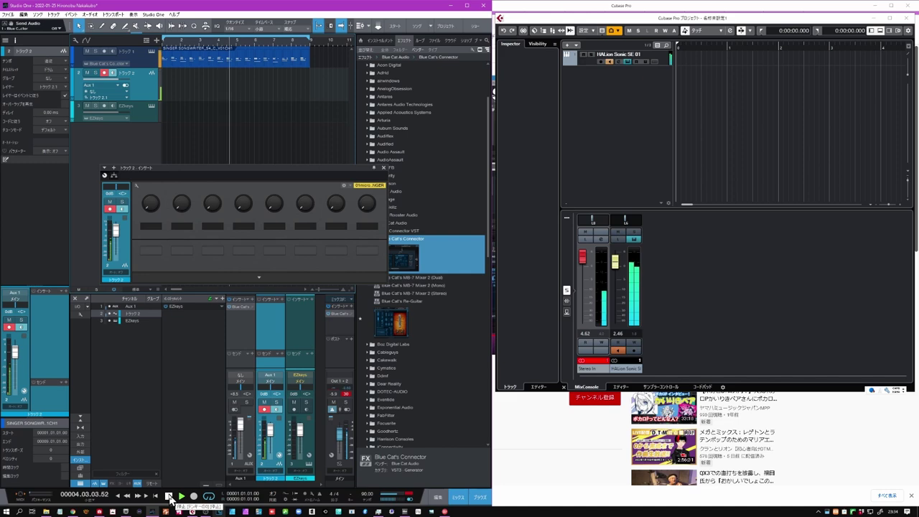
pyautogui.click(169, 496)
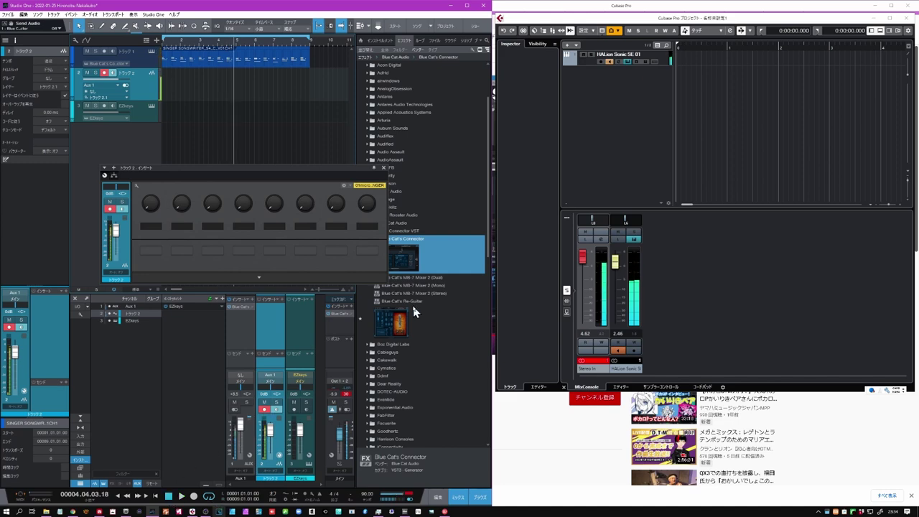
# - Load the Simple Comp sound in Cubase's HALion Sonic SE and audition it by playing the Studio One song
pyautogui.click(629, 65)
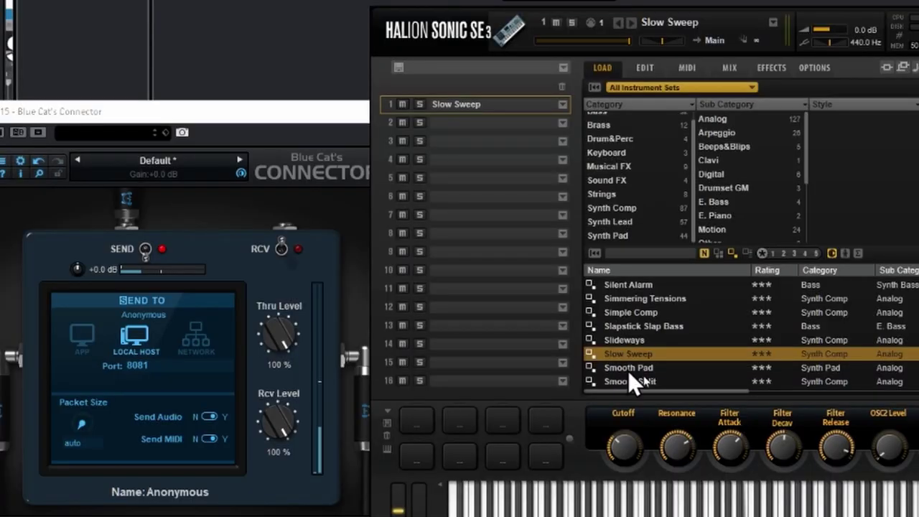
pyautogui.click(650, 316)
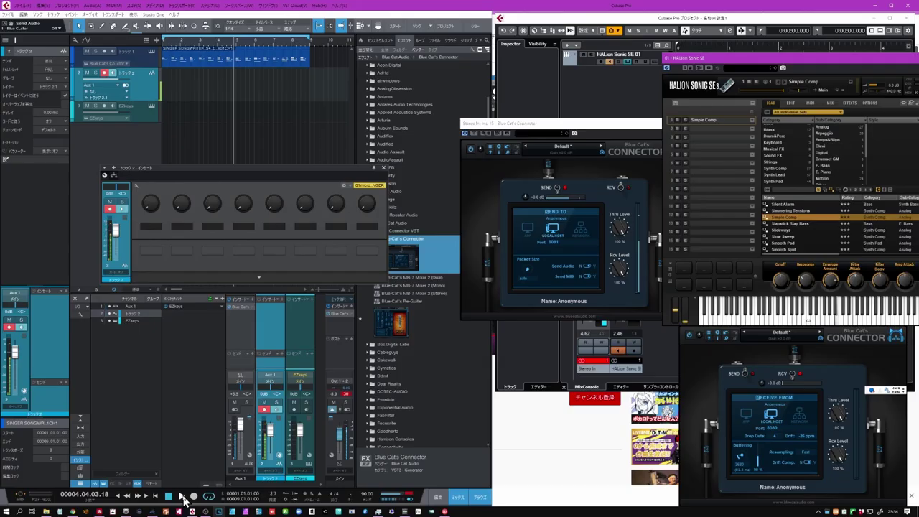
pyautogui.click(184, 498)
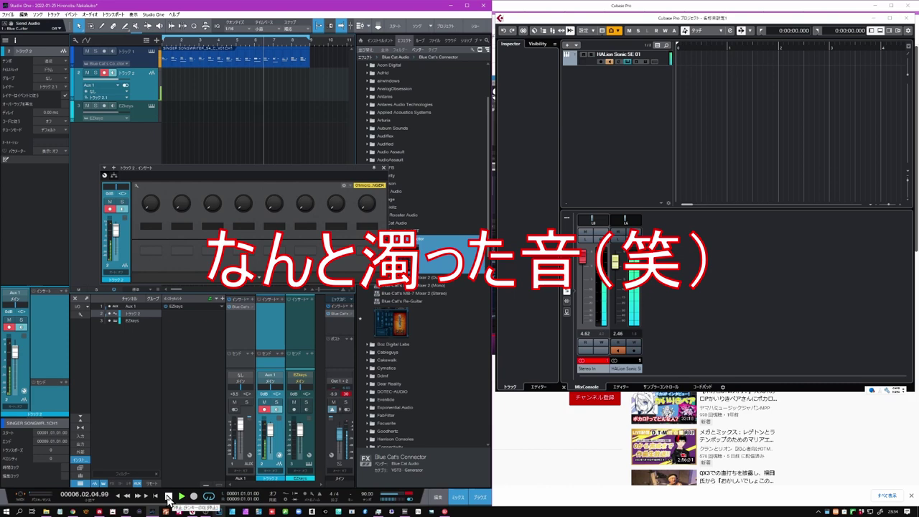
pyautogui.click(169, 497)
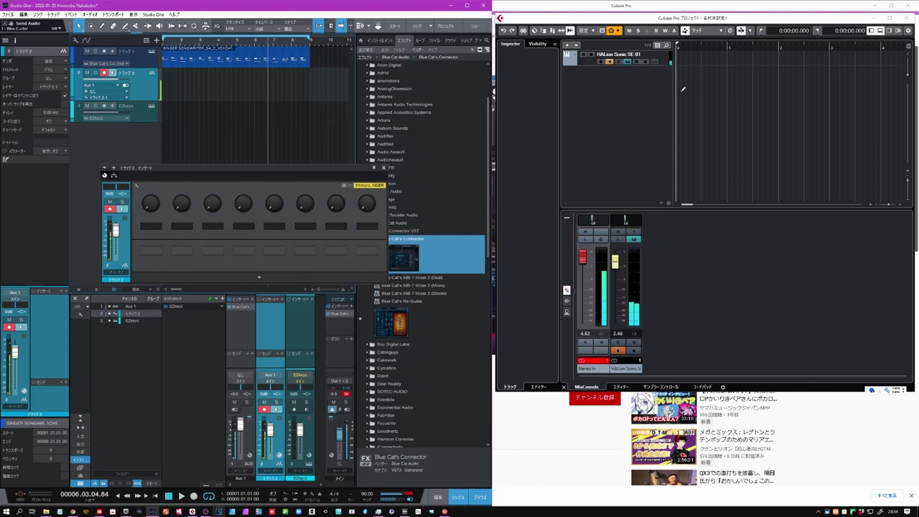
# - Load the Streamliner sound in Cubase's HALion Sonic SE and audition it with looped playback in Studio One
pyautogui.click(633, 75)
pyautogui.scroll(-5, 807, 239)
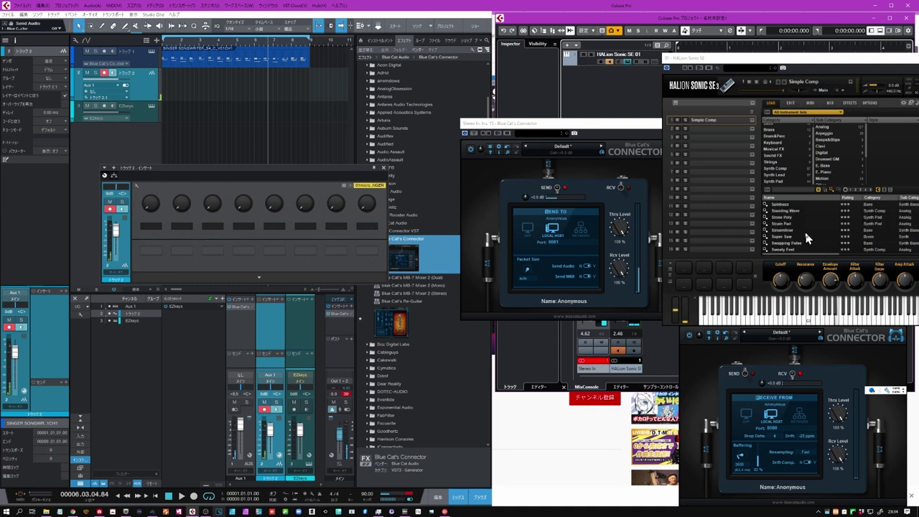
pyautogui.click(788, 231)
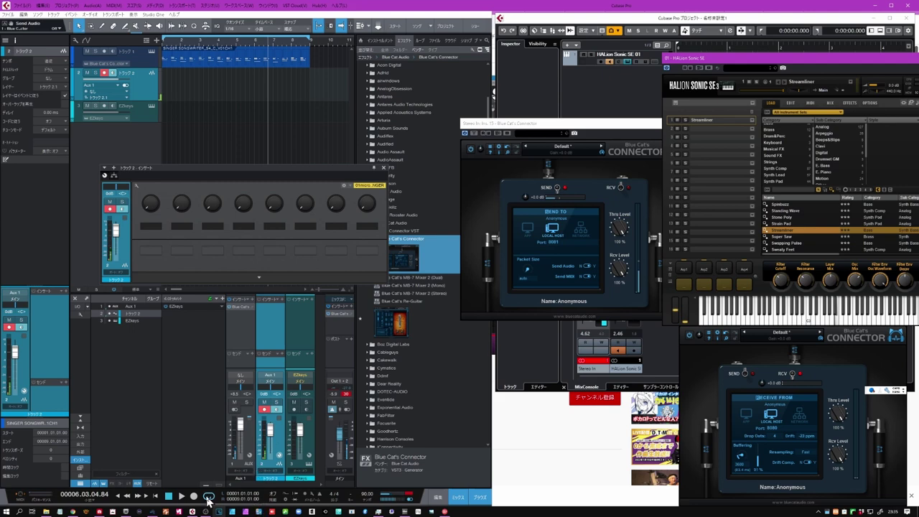
pyautogui.click(209, 498)
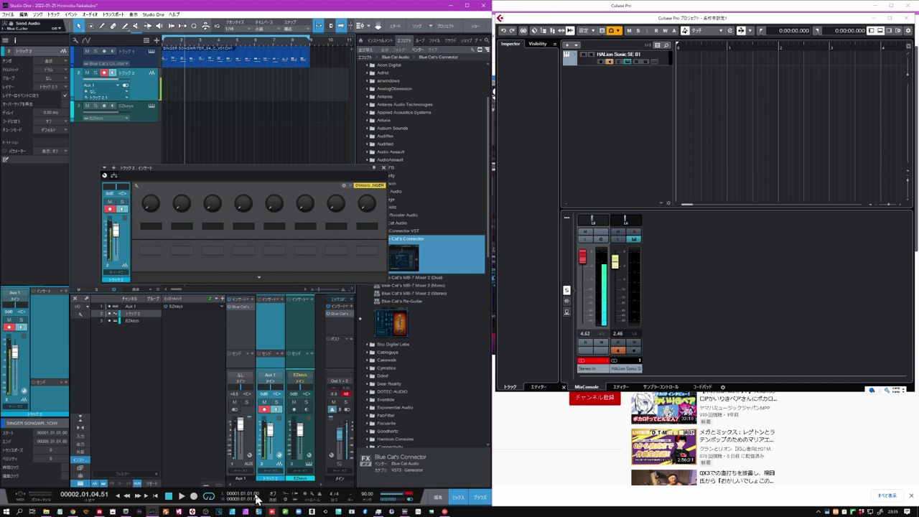
# - Record the incoming Cubase audio onto Track 2 from the song start, stopping in bar 8
pyautogui.click(158, 496)
pyautogui.click(193, 497)
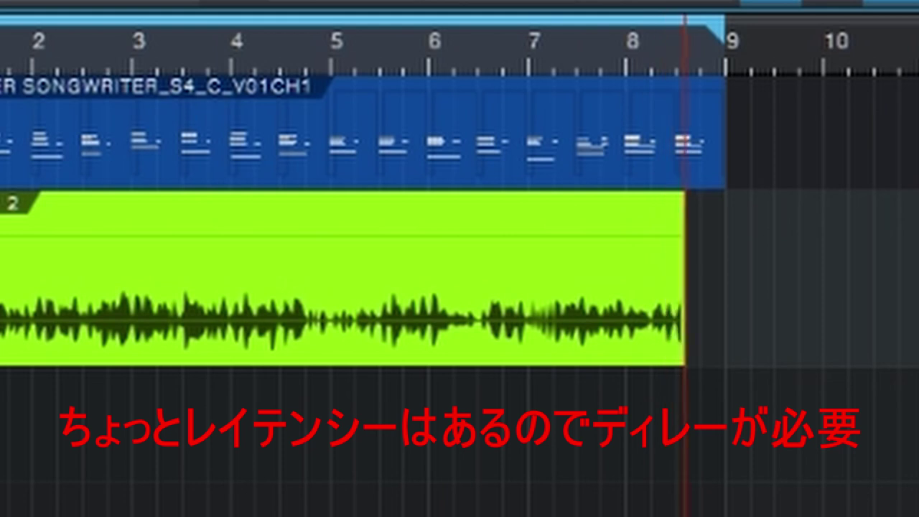
pyautogui.press('space')
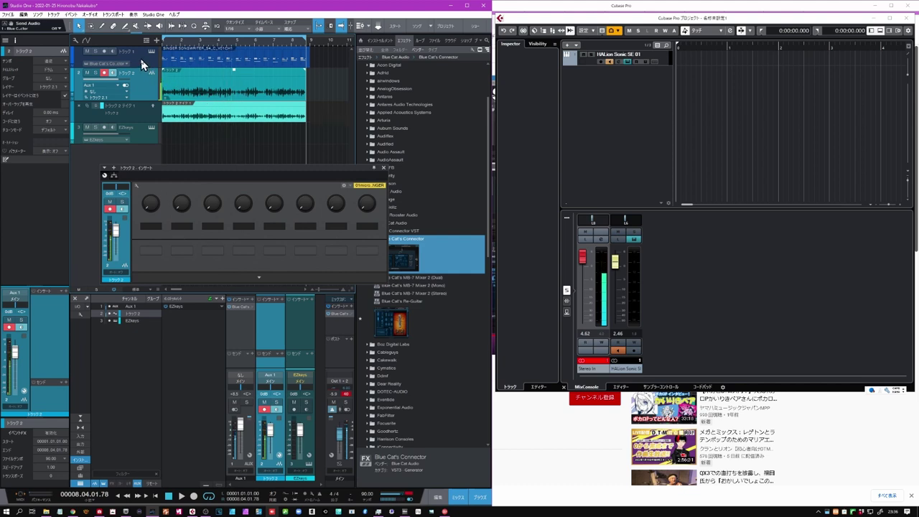
# - Mute Track 1 and play back Track 2's recorded audio from the song start, stopping around bar 5
pyautogui.click(87, 51)
pyautogui.click(156, 495)
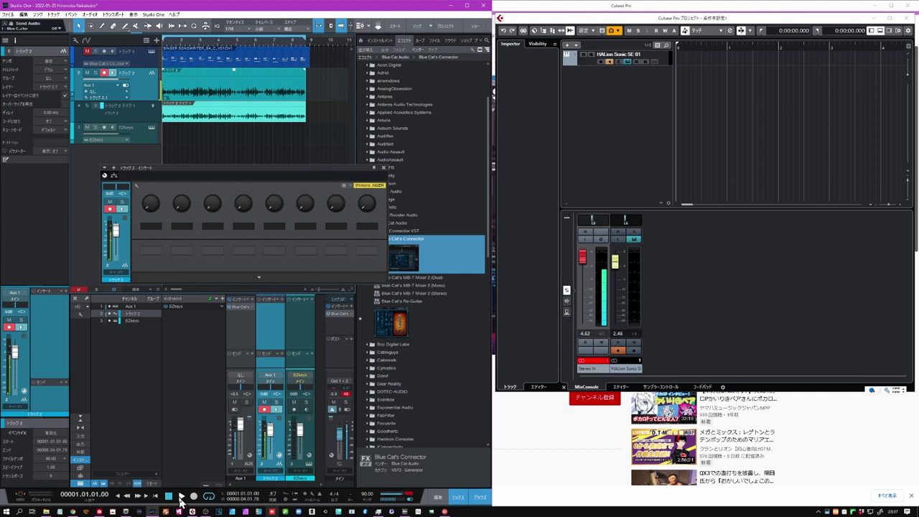
pyautogui.click(181, 499)
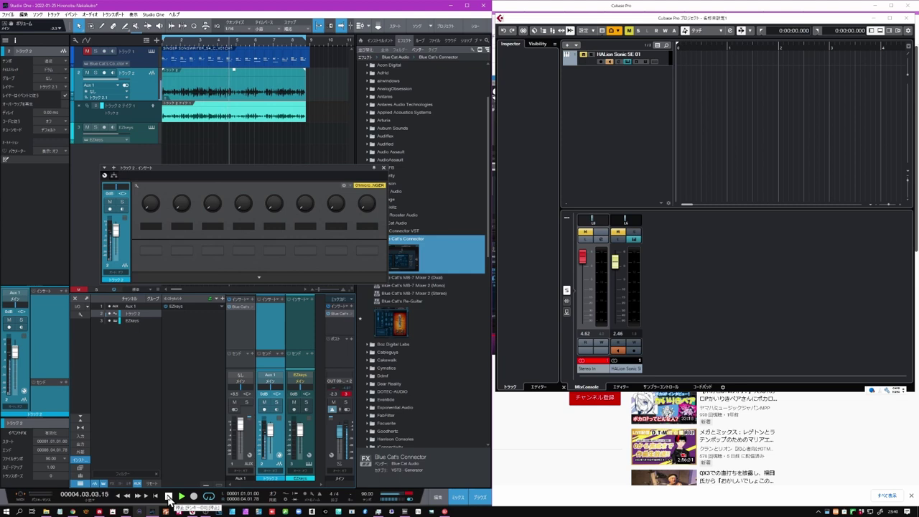
pyautogui.click(169, 497)
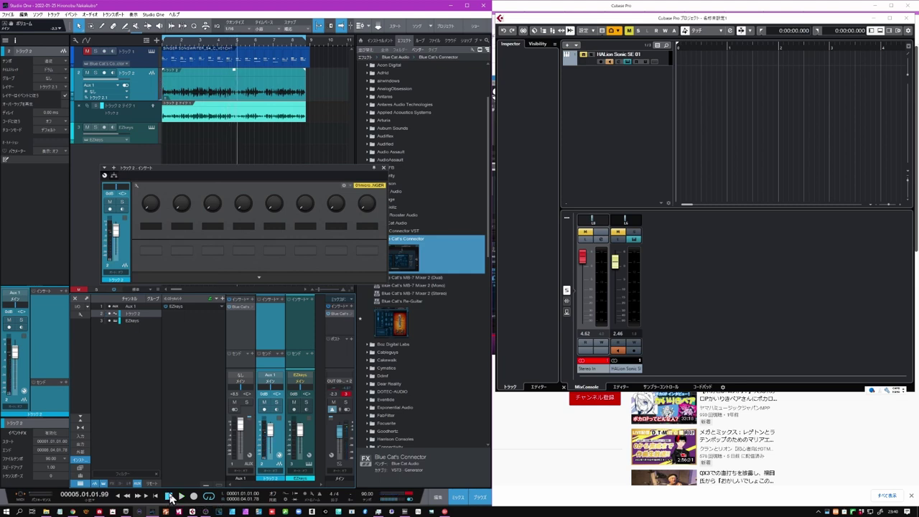